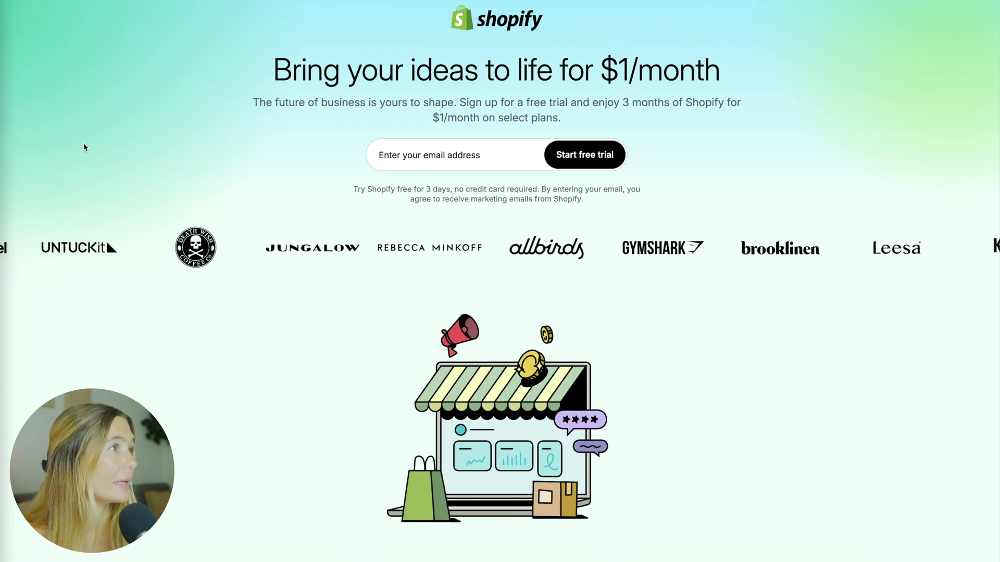
# - Start the $1/month free trial with the account e-mail and password, and skip the payment details
pyautogui.click(455, 156)
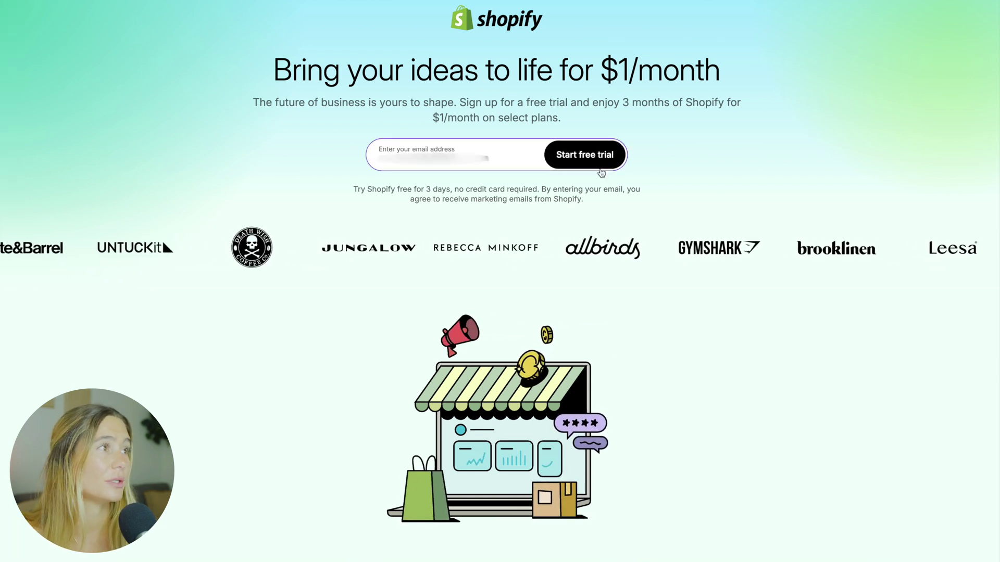
pyautogui.click(600, 167)
pyautogui.write('•••••••••')
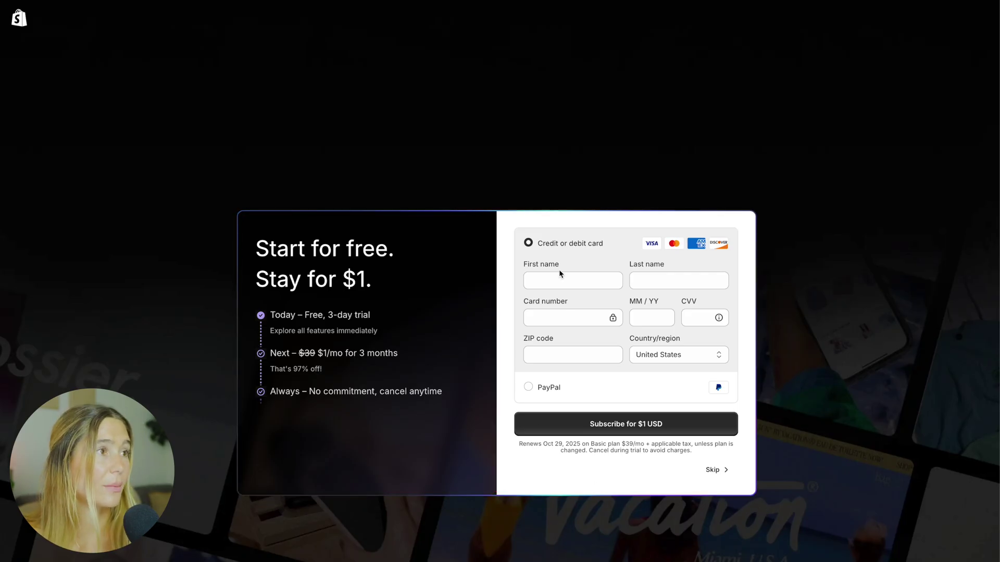
pyautogui.click(714, 470)
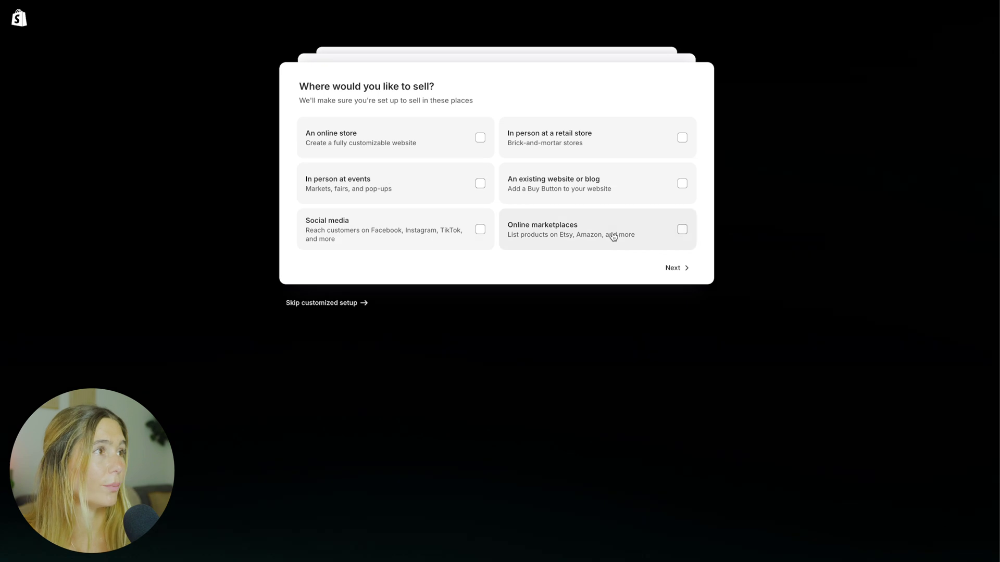
# - Answer the setup questions with an online store, a new business or idea, and dropshipping products
pyautogui.click(396, 146)
pyautogui.click(669, 270)
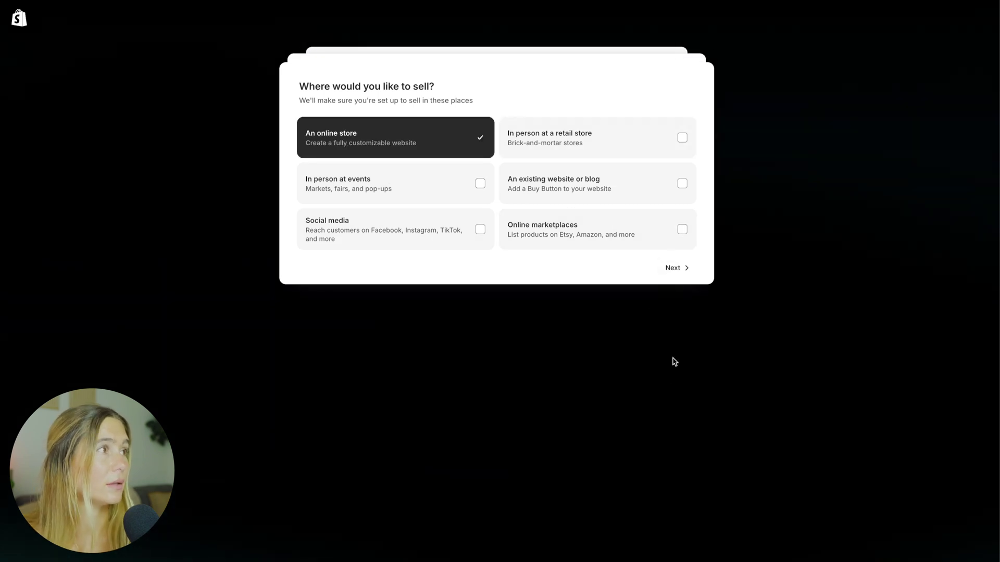
pyautogui.click(353, 130)
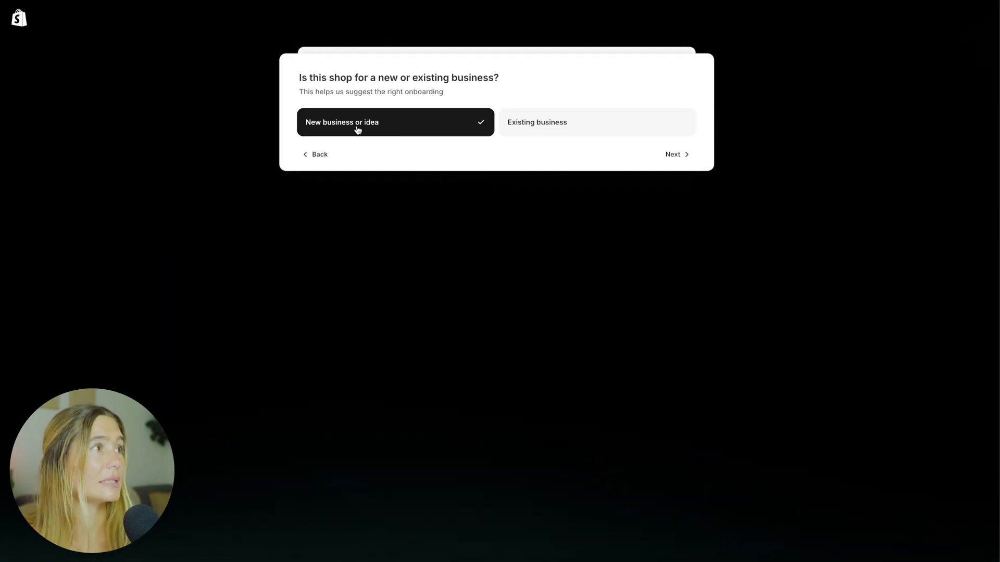
pyautogui.click(677, 155)
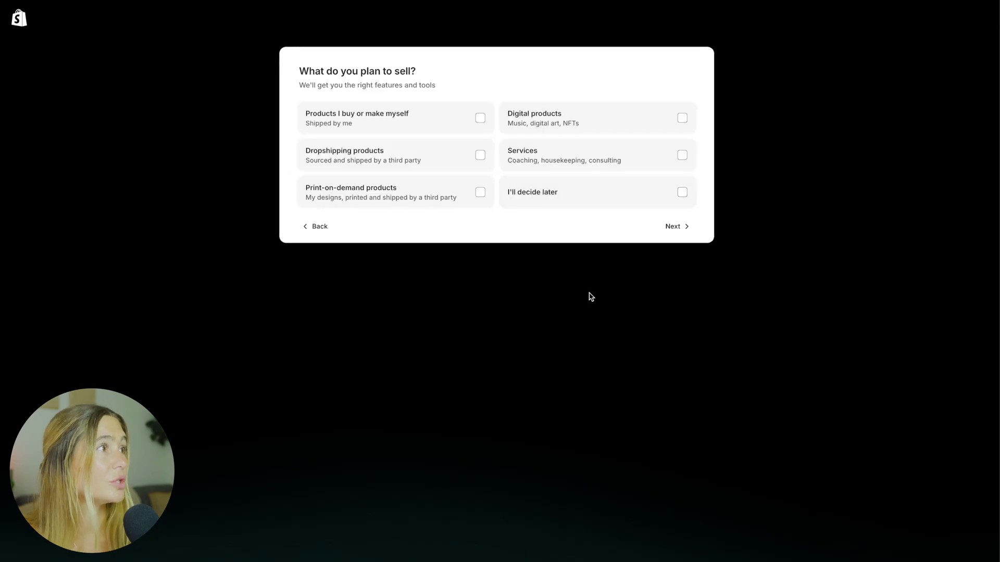
pyautogui.click(401, 157)
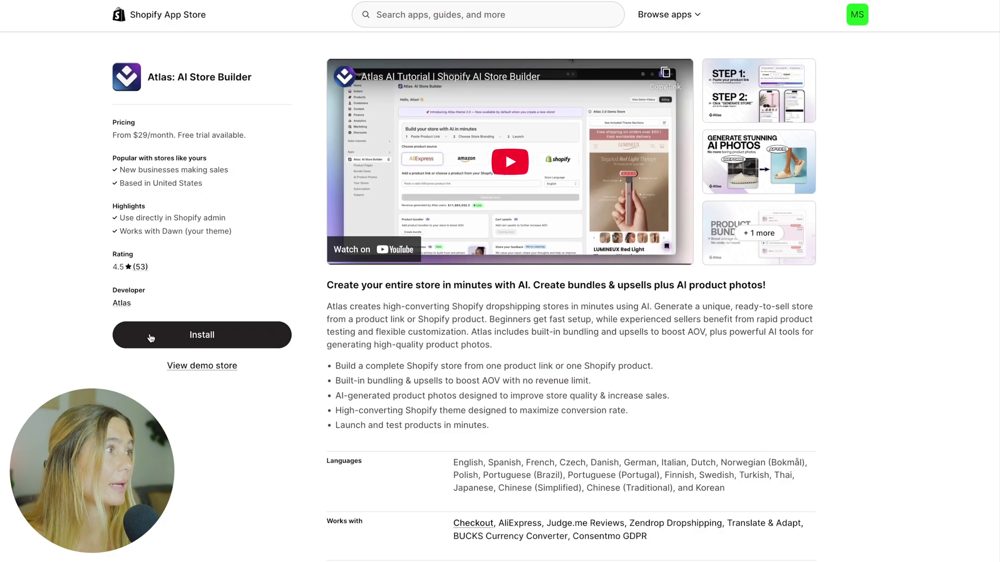
# - Install the Atlas: AI Store Builder app in the store, and open it through the admin search
pyautogui.click(151, 338)
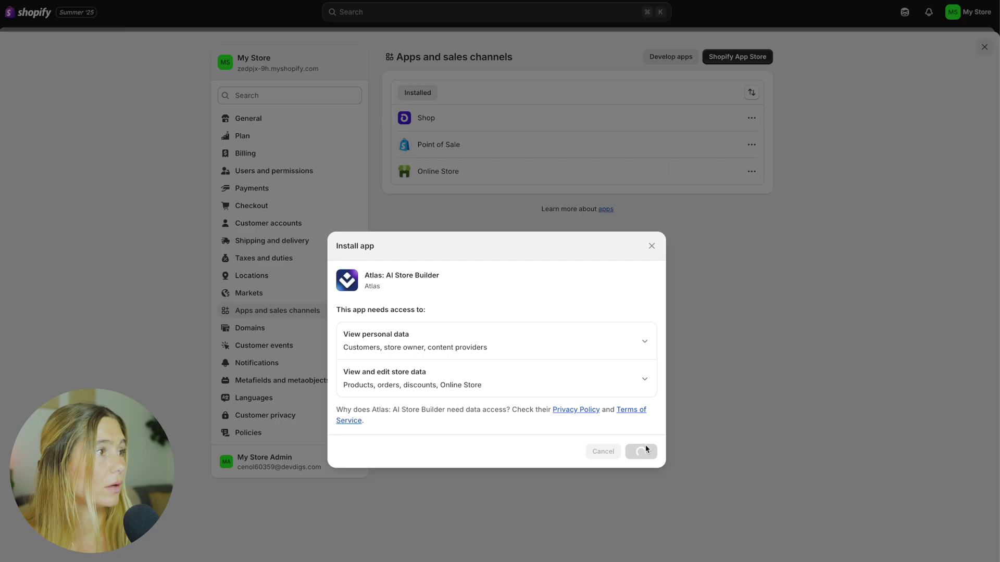
pyautogui.click(645, 444)
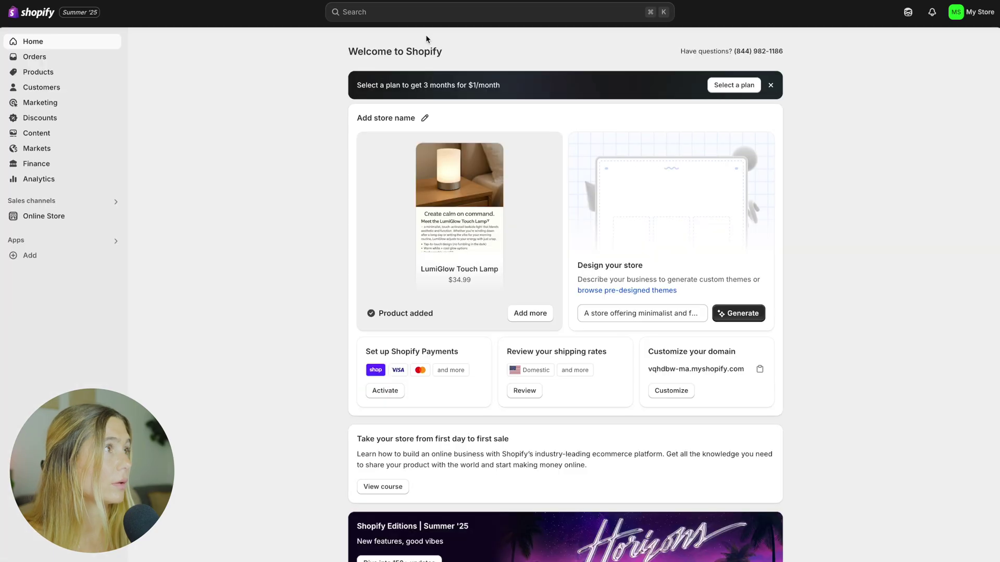
pyautogui.click(397, 13)
pyautogui.write('at')
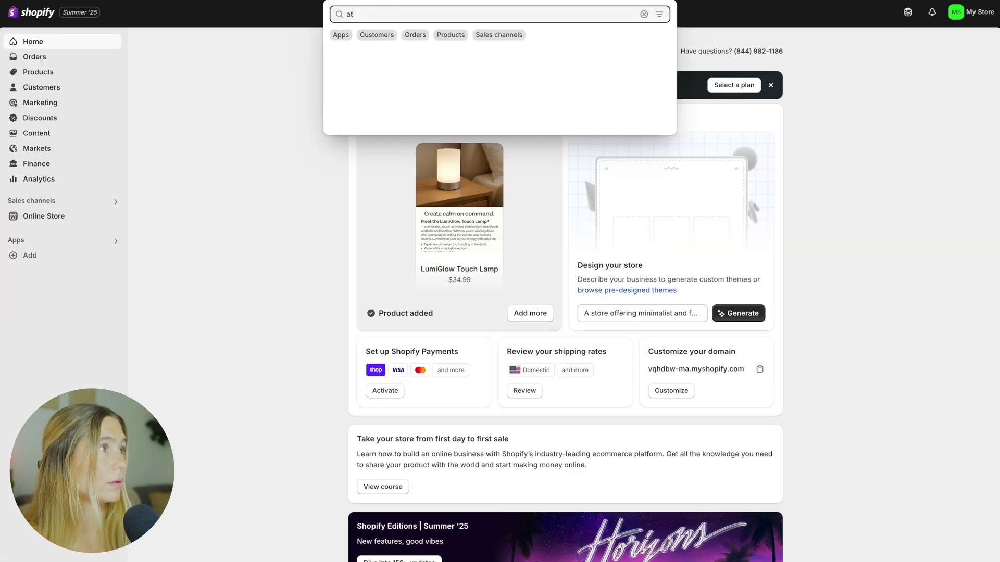
pyautogui.click(672, 145)
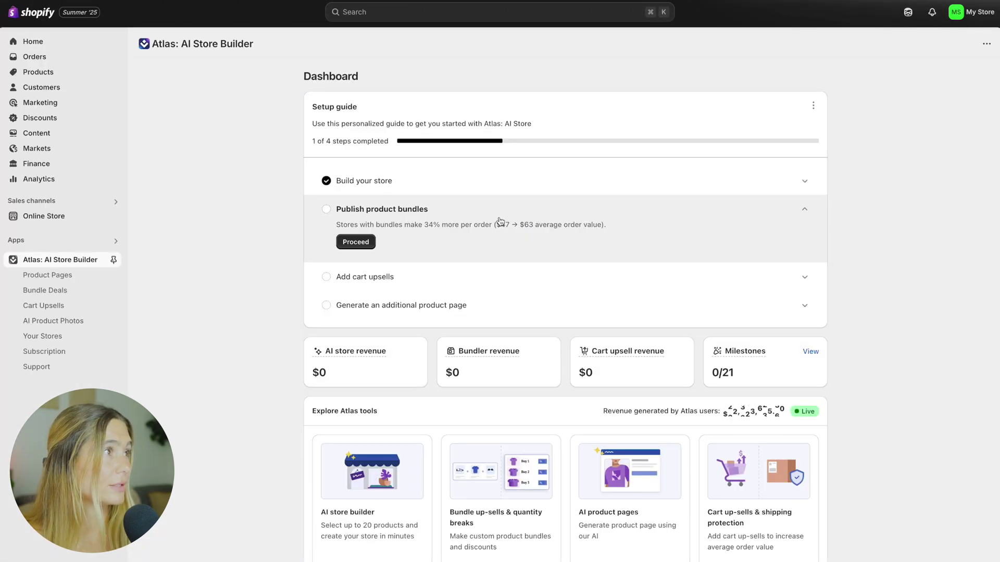
pyautogui.click(344, 181)
pyautogui.click(355, 213)
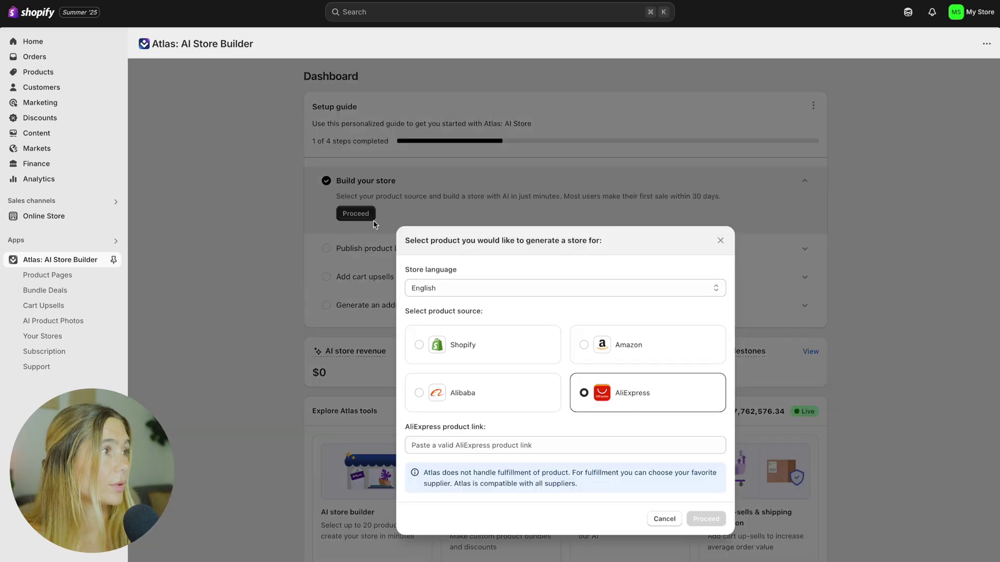
pyautogui.click(450, 353)
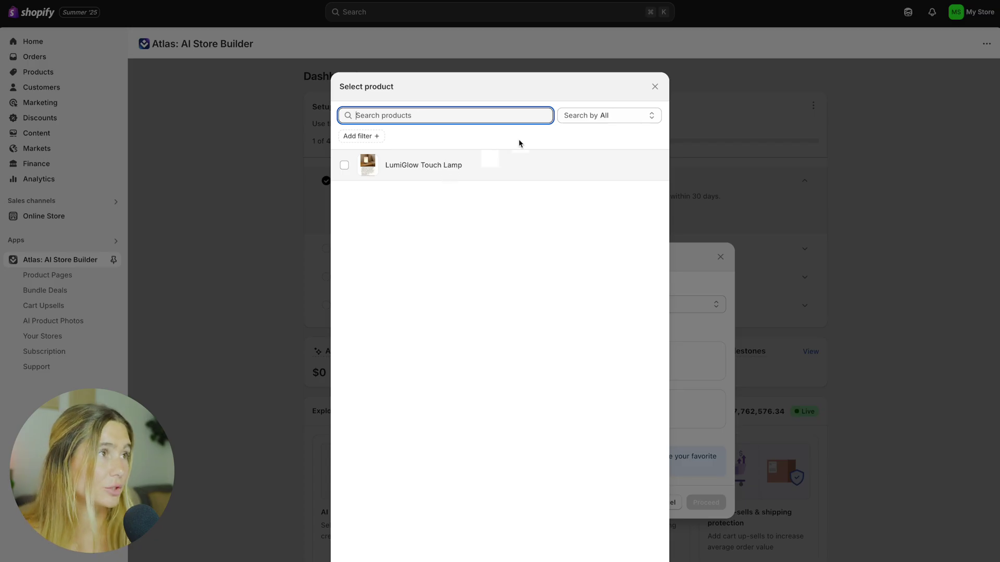
pyautogui.click(654, 86)
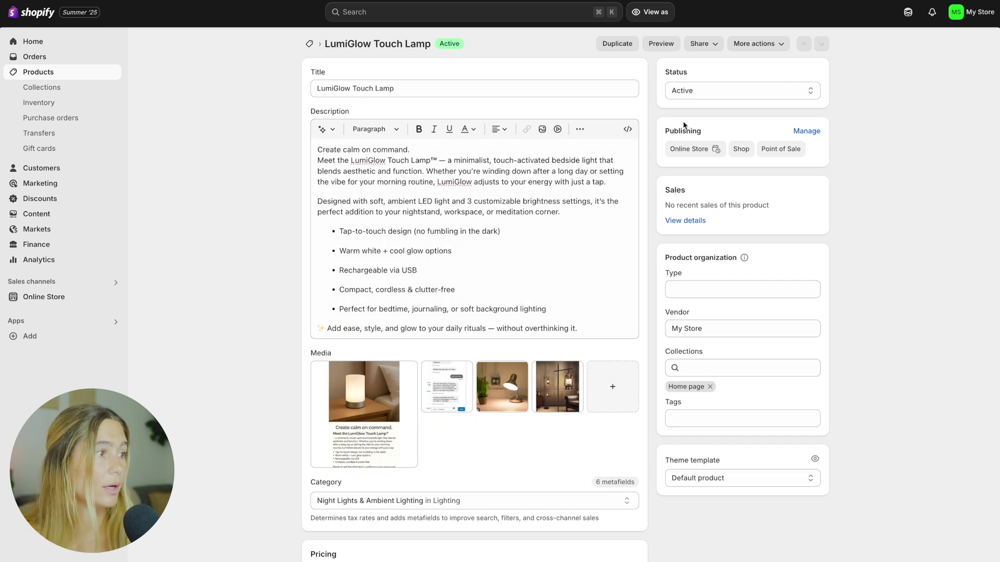
# - Look through the LumiGlow Touch Lamp product page and search the admin for atlas to return to Atlas: AI Store Builder
pyautogui.scroll(-5, 684, 125)
pyautogui.scroll(5, 513, 126)
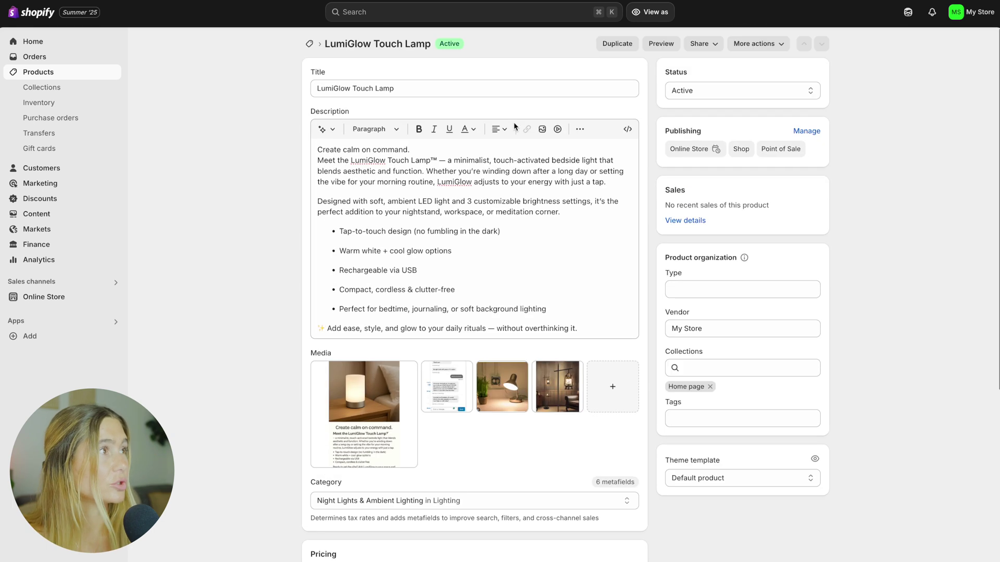
pyautogui.scroll(-5, 468, 214)
pyautogui.scroll(5, 469, 217)
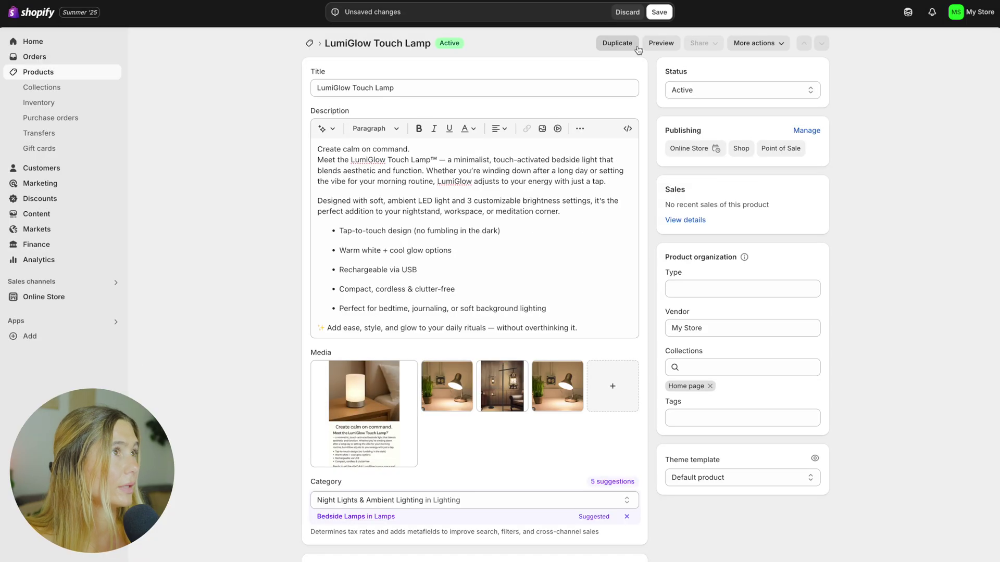
pyautogui.click(401, 13)
pyautogui.write('atlas')
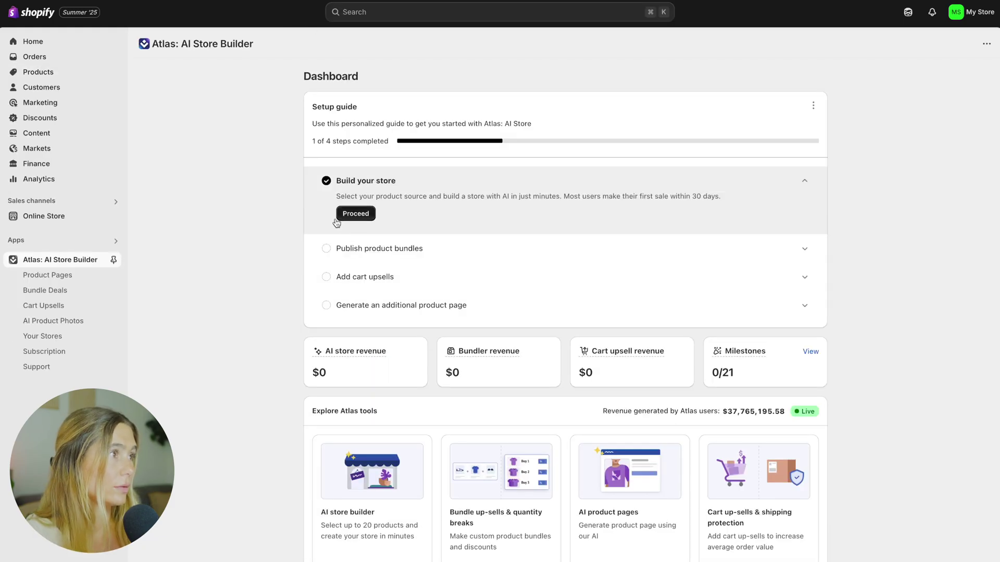
# - Build a store from the LumiGlow Touch Lamp with Shopify as the product source, using its four selected photos
pyautogui.click(337, 223)
pyautogui.click(380, 203)
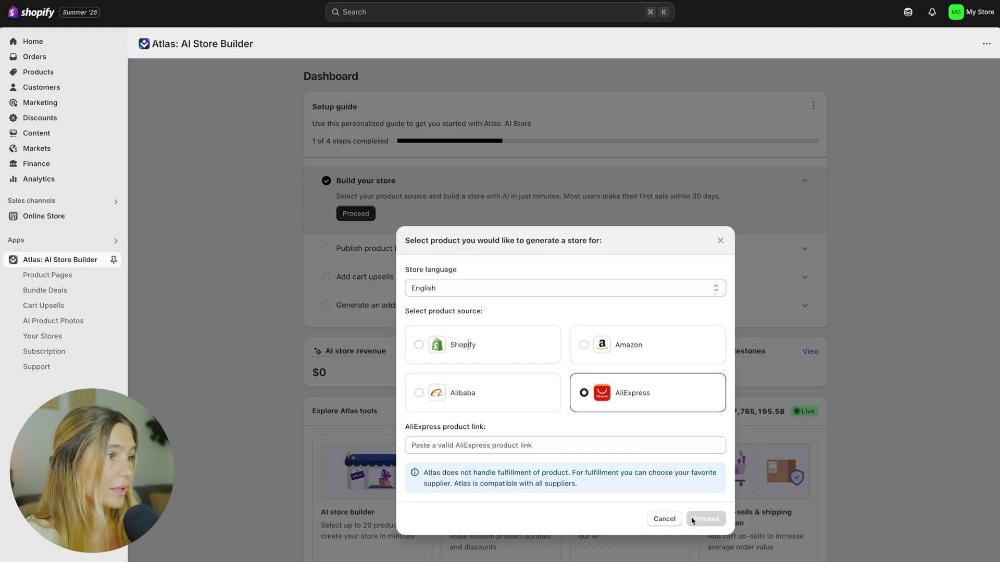
pyautogui.click(462, 345)
pyautogui.click(446, 166)
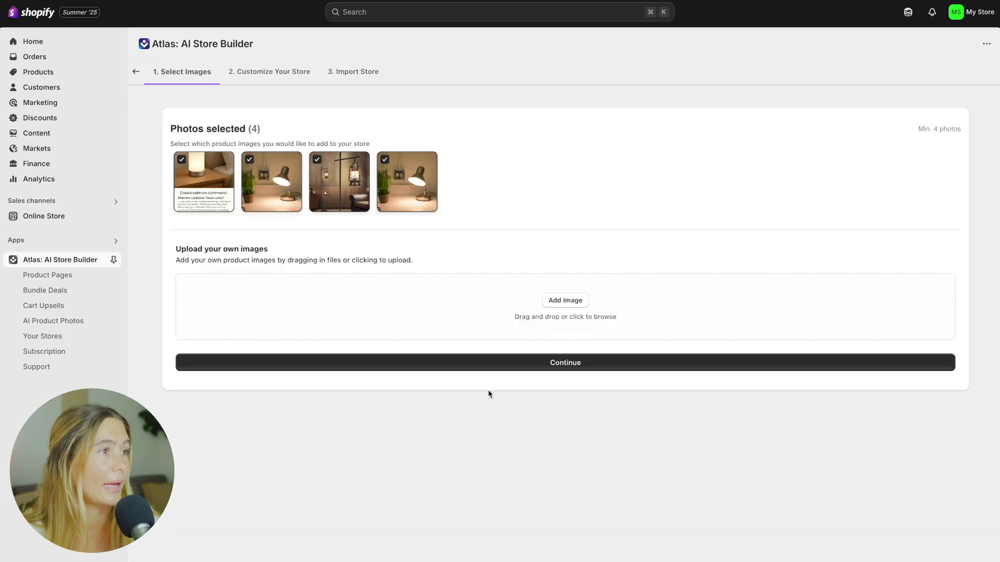
pyautogui.click(502, 362)
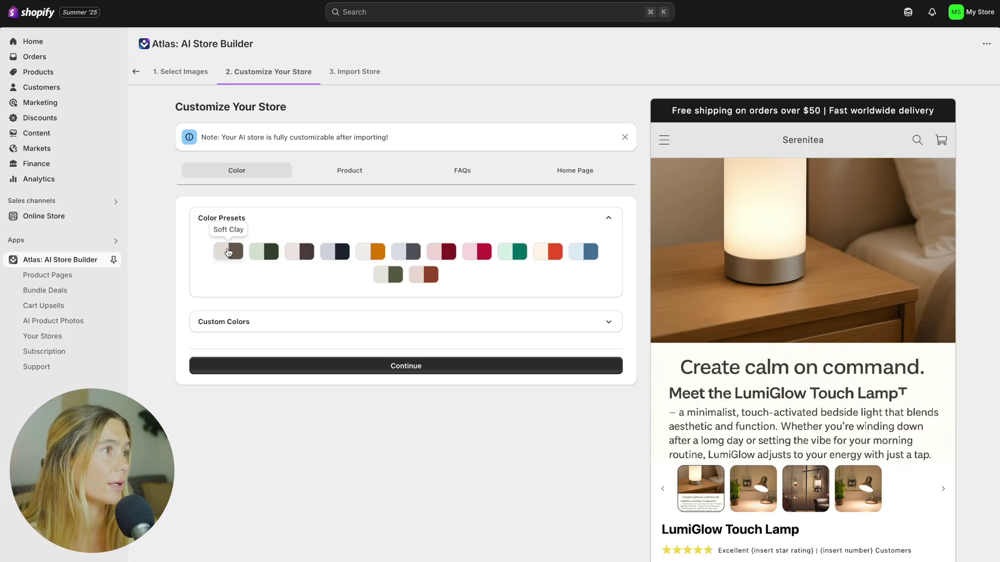
# - Examine the generated product page content, including the store information, basic information, description, common questions, shipping and rich text sections
pyautogui.click(350, 170)
pyautogui.click(358, 218)
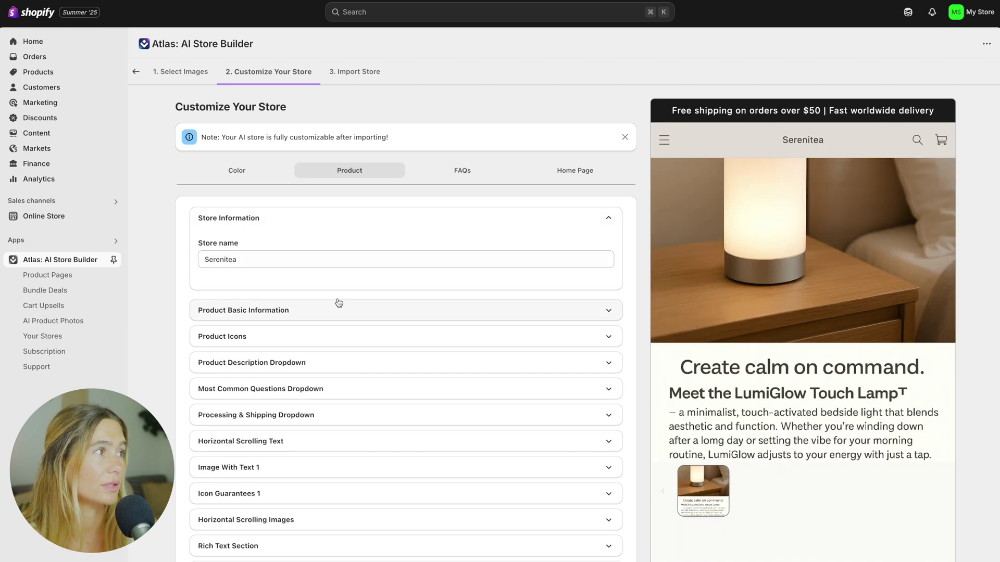
pyautogui.click(334, 308)
pyautogui.scroll(-3, 415, 214)
pyautogui.click(387, 259)
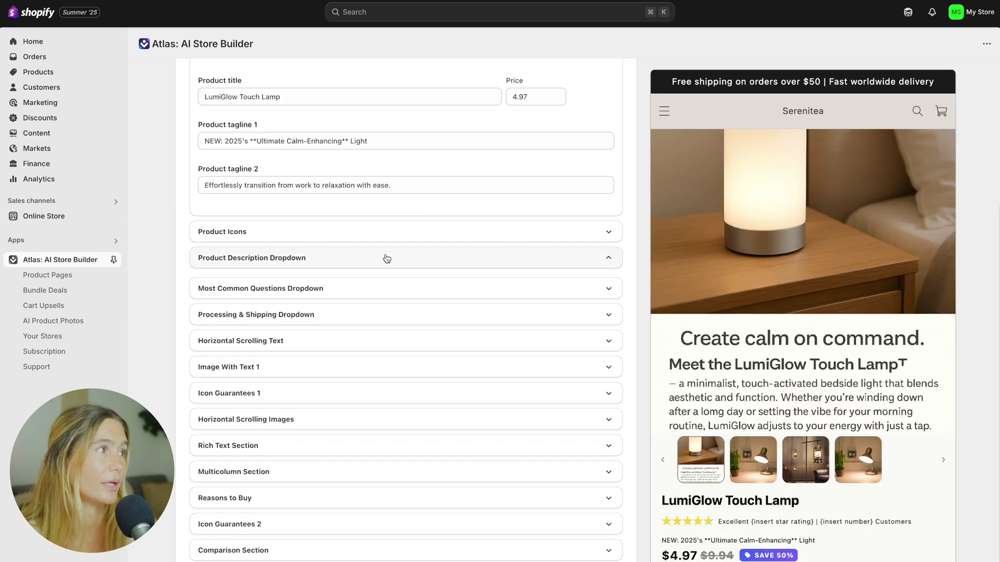
pyautogui.click(367, 296)
pyautogui.scroll(-4, 458, 154)
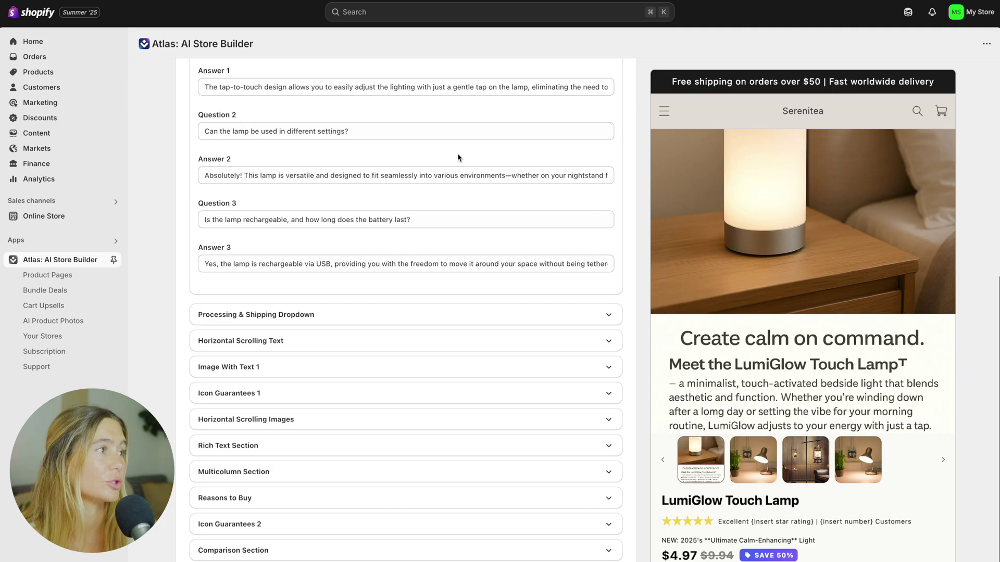
pyautogui.click(369, 315)
pyautogui.click(317, 368)
pyautogui.scroll(3, 595, 295)
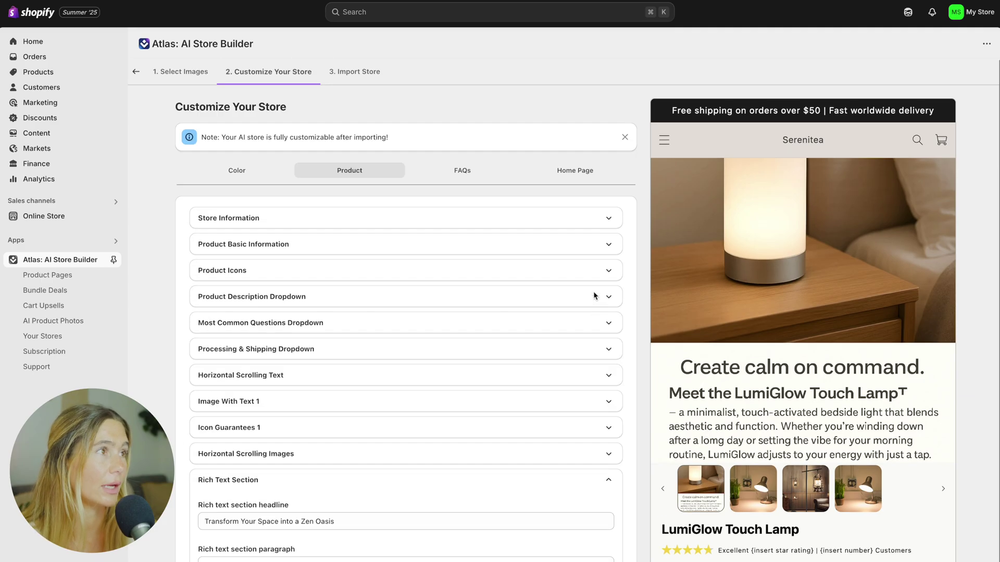
# - Check the generated FAQ and home page content, and view the plans offered for importing the store
pyautogui.click(458, 170)
pyautogui.click(456, 218)
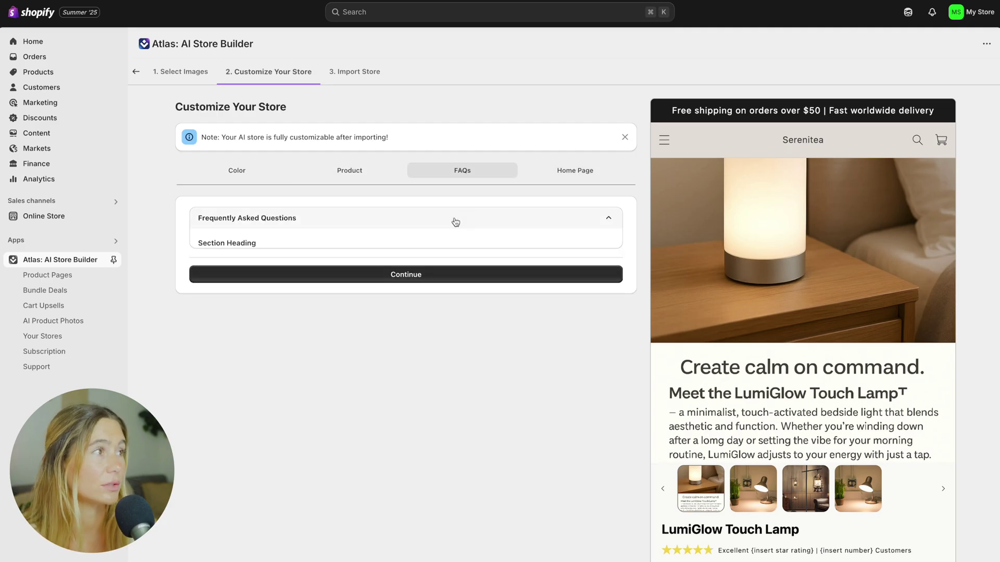
pyautogui.click(598, 172)
pyautogui.click(394, 218)
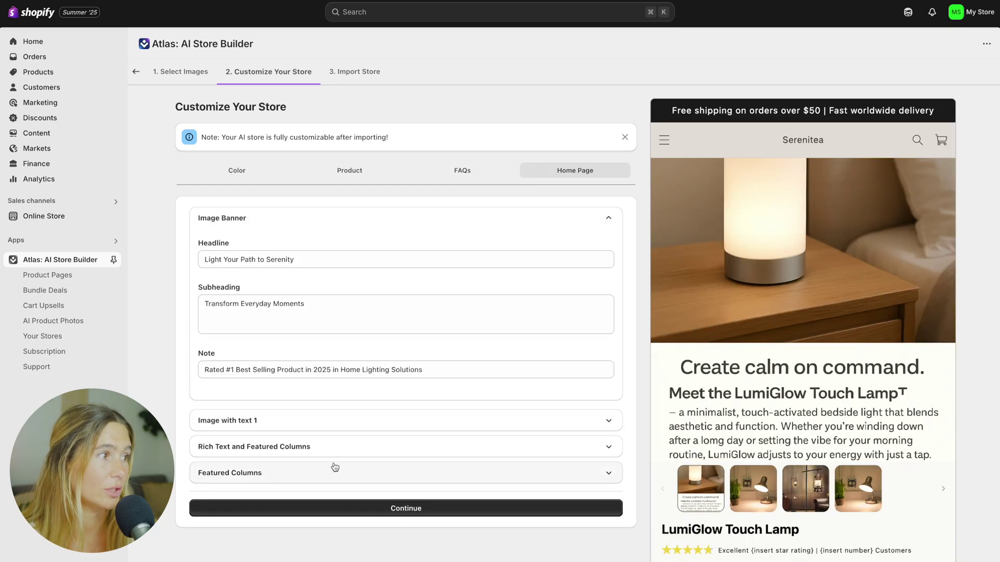
pyautogui.click(408, 508)
pyautogui.scroll(3, 555, 365)
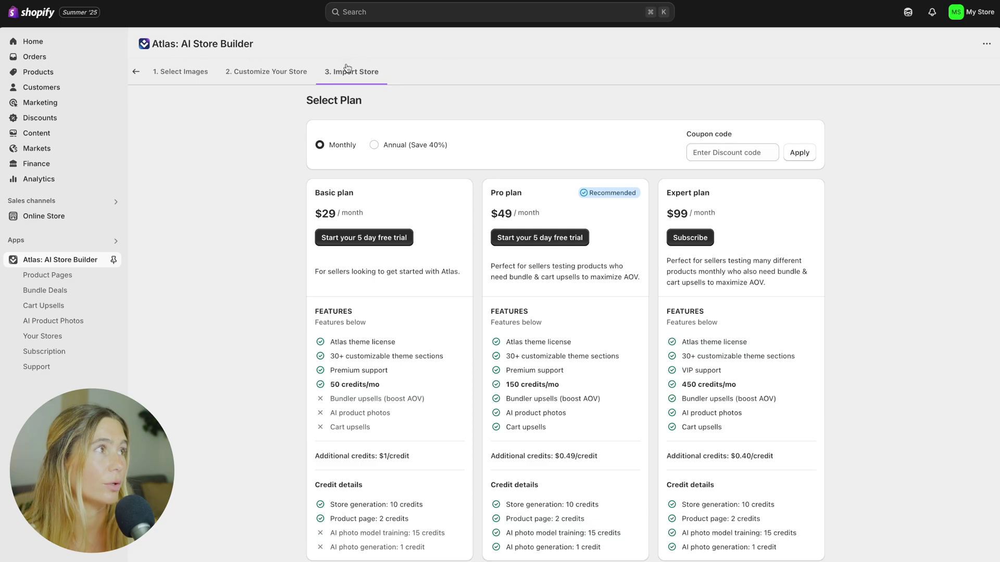
pyautogui.click(137, 73)
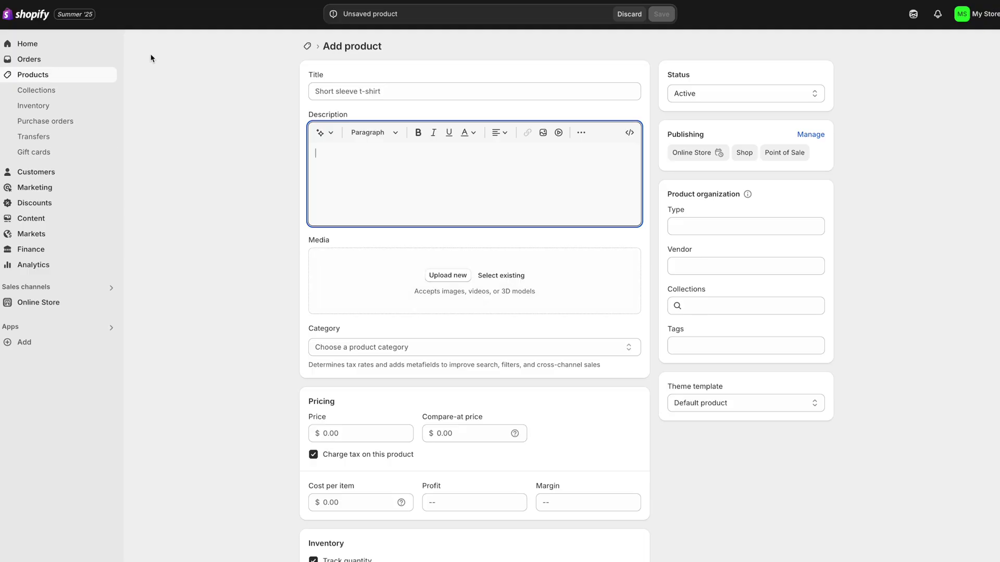
# - Examine the blank product form's pricing, inventory and shipping fields, and the LumiGlow Touch Lamp's product details and status
pyautogui.press('Tab')
pyautogui.scroll(-5, 544, 338)
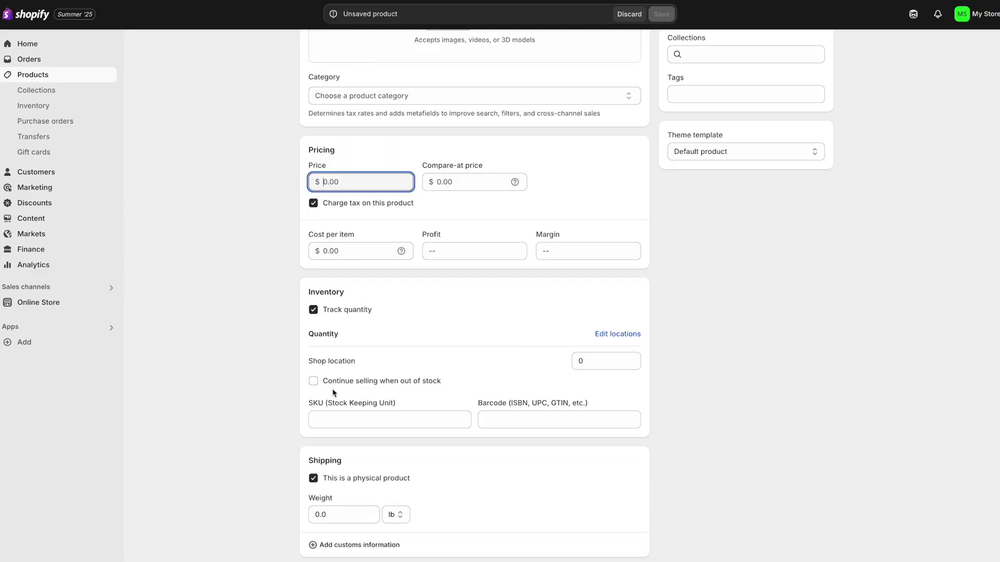
pyautogui.scroll(5, 545, 344)
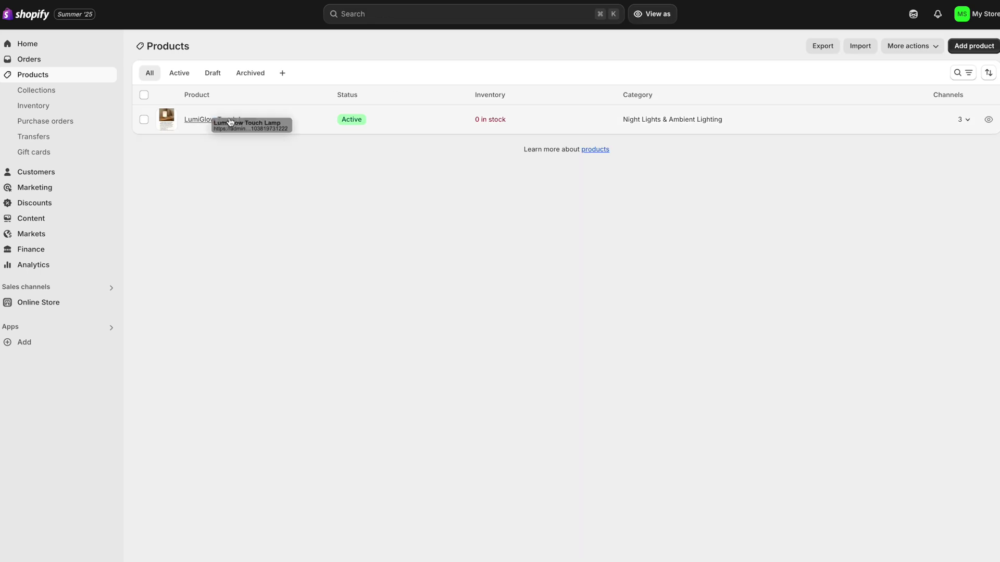
pyautogui.click(206, 119)
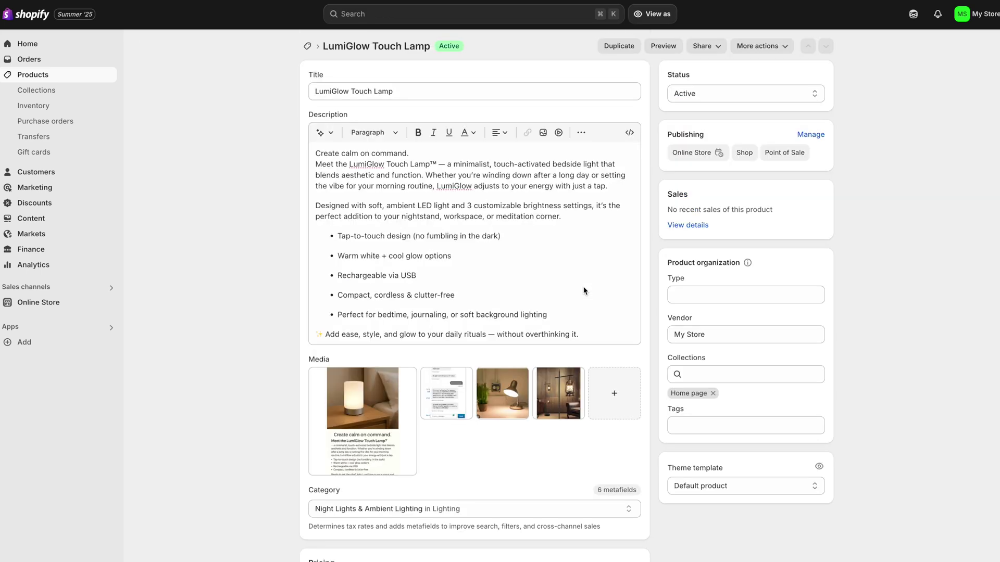
pyautogui.scroll(-10, 527, 138)
pyautogui.scroll(10, 597, 311)
pyautogui.click(764, 89)
pyautogui.press('Escape')
# - Find the Atlas: AI Store Builder app through the admin search and open its Product Pages section
pyautogui.click(367, 12)
pyautogui.write('a')
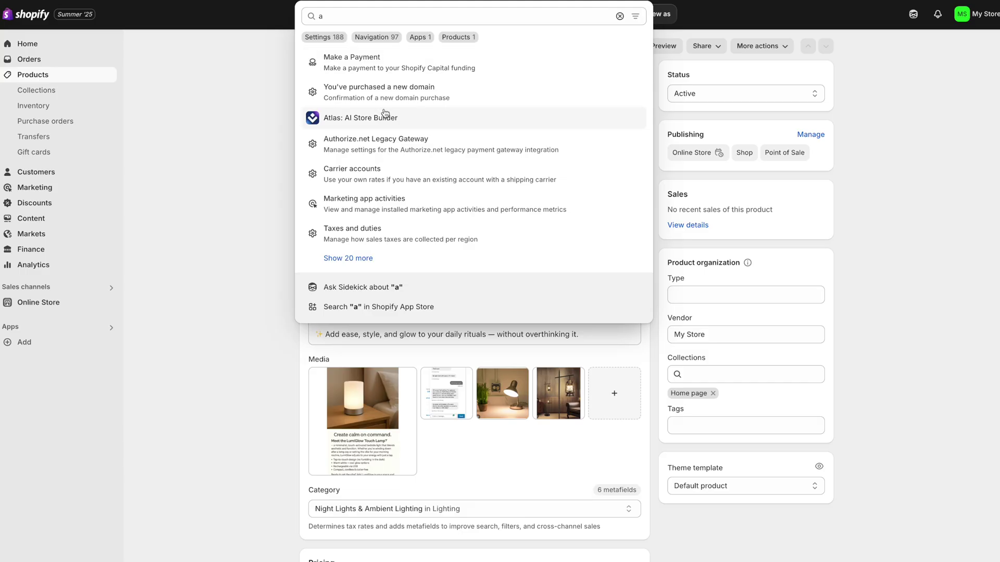
pyautogui.click(383, 107)
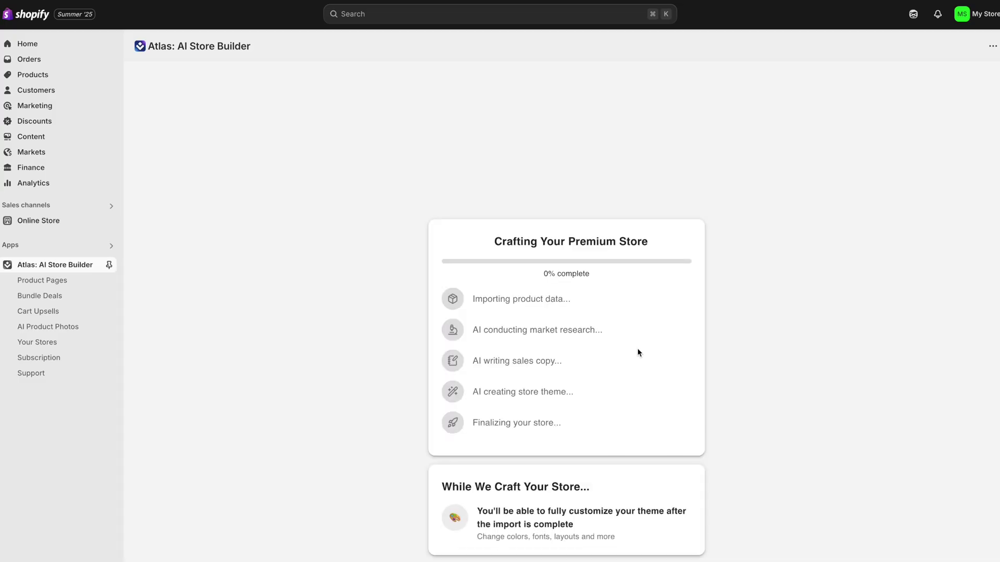
pyautogui.click(50, 281)
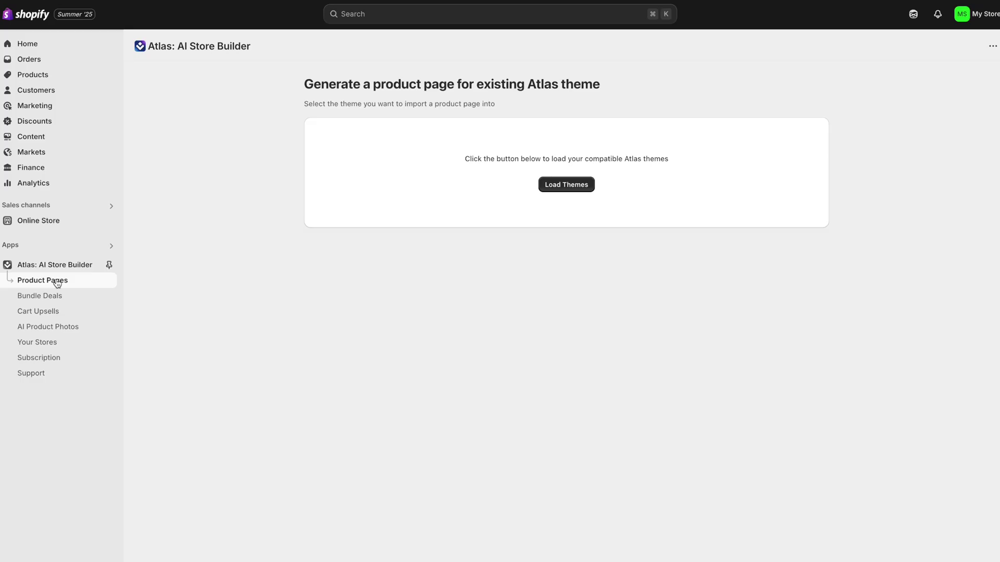
# - Return to the Atlas dashboard and proceed with the Build your store item of the setup guide
pyautogui.click(54, 265)
pyautogui.click(328, 188)
pyautogui.click(359, 218)
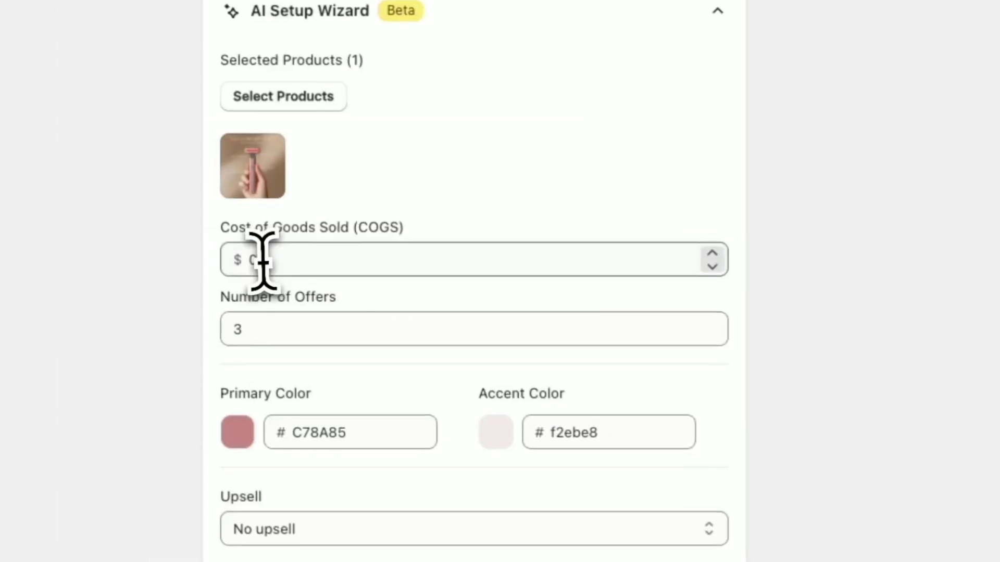
# - Set the Cost of Goods Sold to $18.99 for the selected product in the AI Setup Wizard
pyautogui.click(263, 261)
pyautogui.write('18.99')
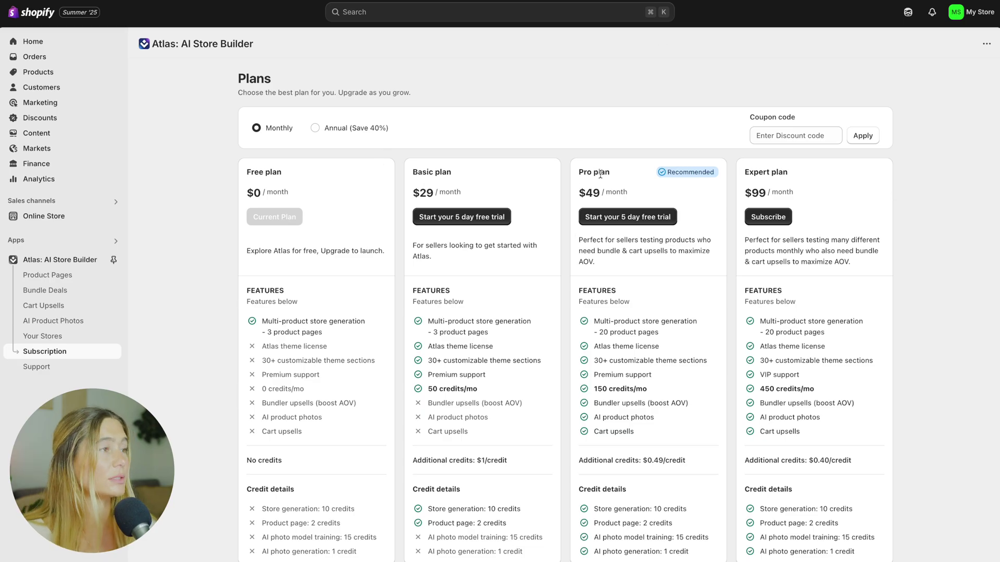
# - Review the Free plan's features, switch the plans to annual billing, and compare the Basic, Pro and Expert prices, features and credit details
pyautogui.scroll(-1, 600, 174)
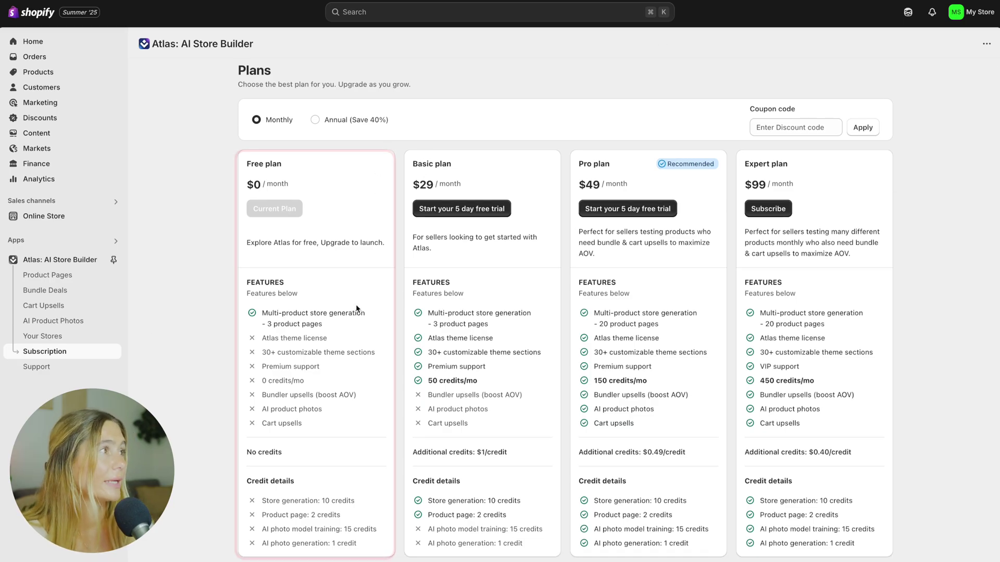
pyautogui.moveTo(260, 312); pyautogui.dragTo(389, 334)
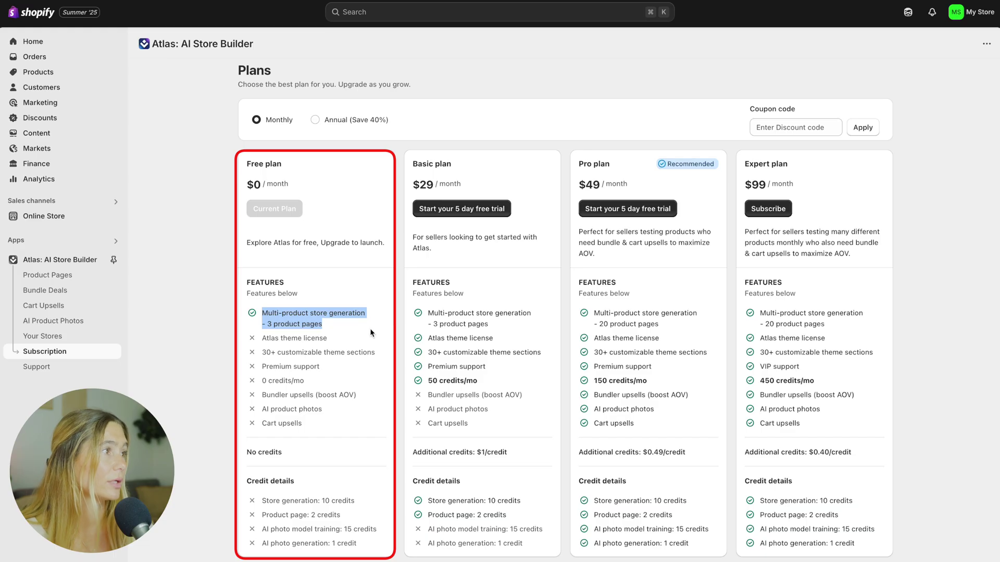
pyautogui.click(373, 335)
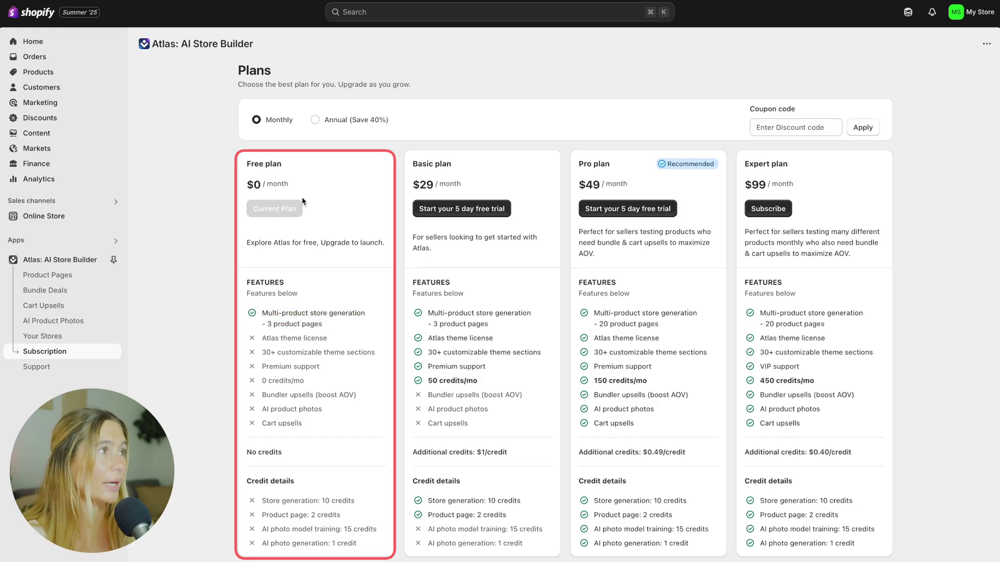
pyautogui.click(333, 121)
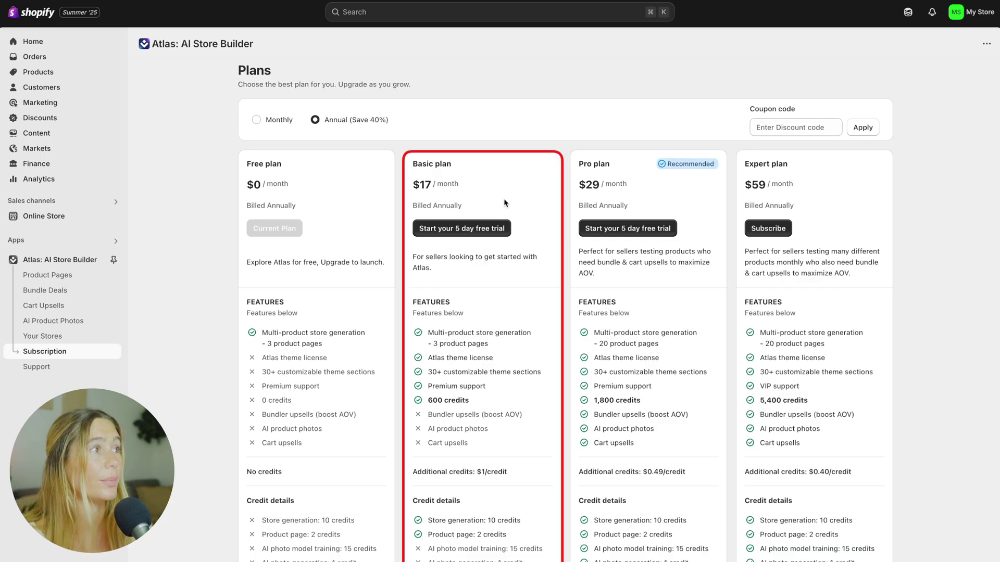
pyautogui.scroll(-1, 501, 235)
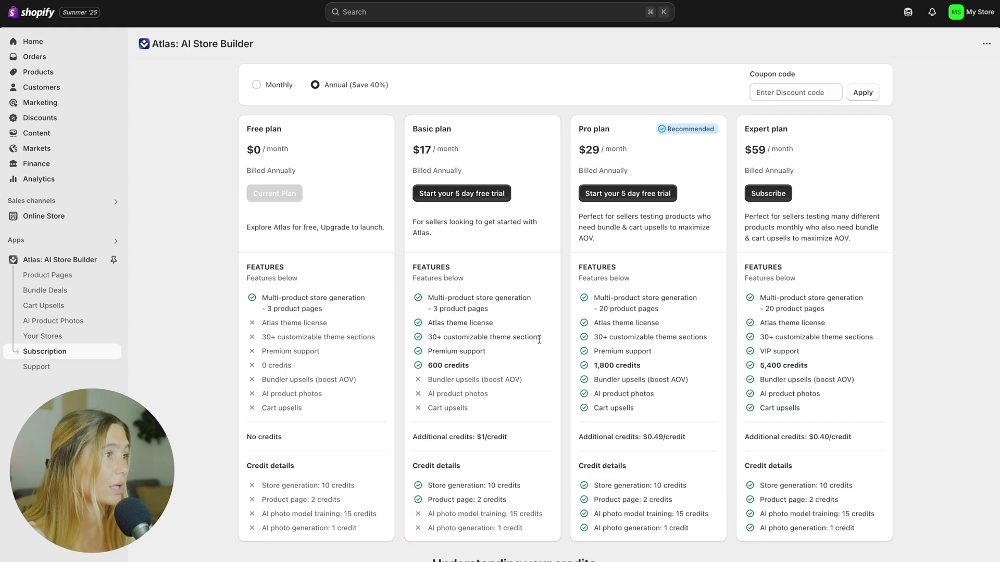
pyautogui.scroll(-2, 541, 334)
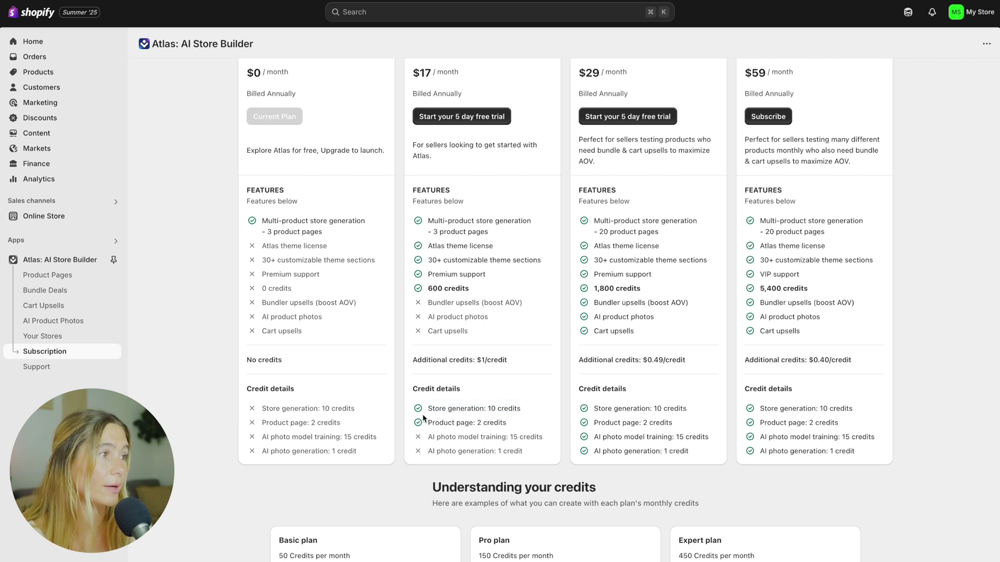
pyautogui.scroll(3, 573, 248)
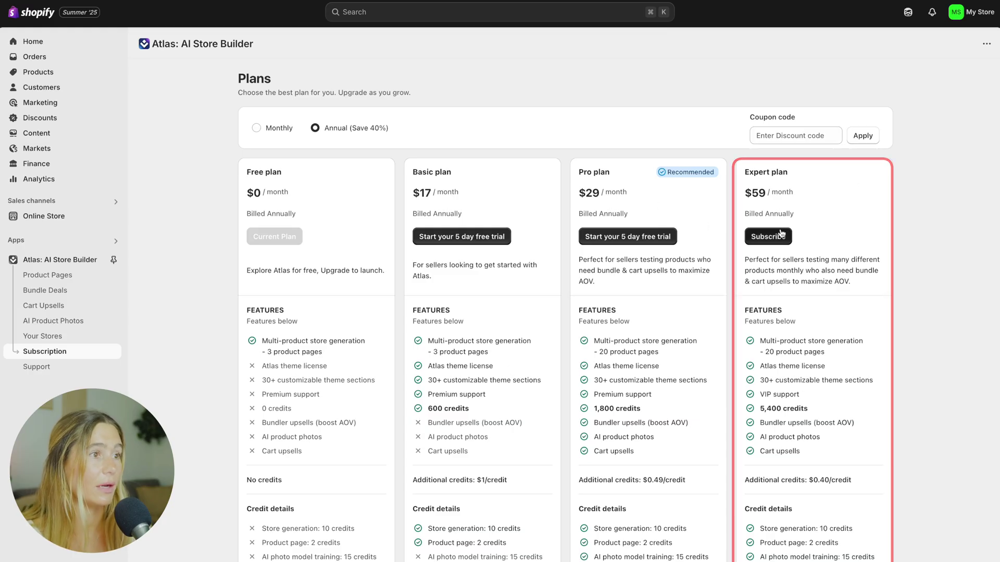
pyautogui.scroll(-1, 957, 229)
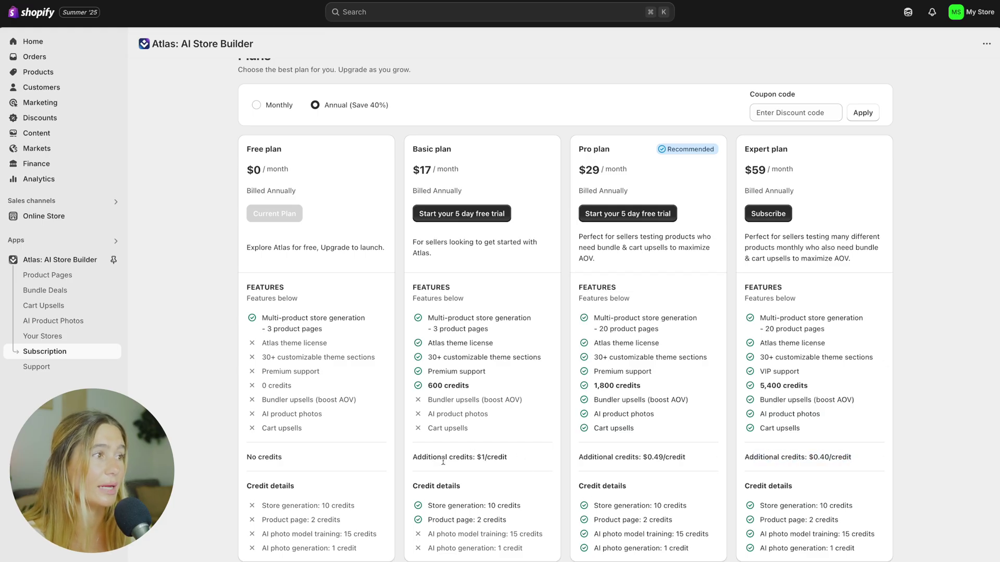
pyautogui.scroll(-2, 712, 328)
pyautogui.scroll(3, 711, 329)
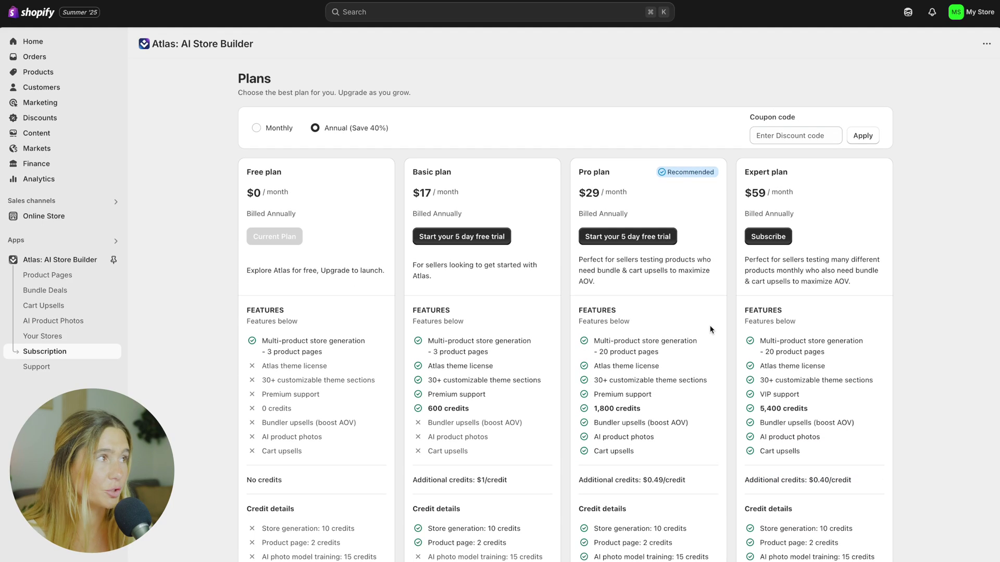